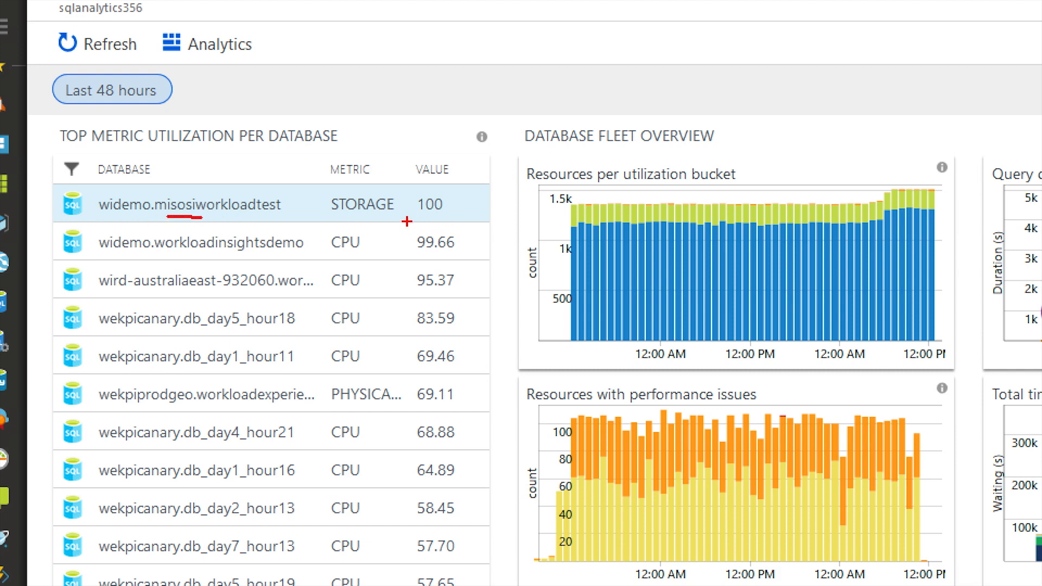
pyautogui.moveTo(411, 218); pyautogui.dragTo(448, 213)
pyautogui.moveTo(421, 255); pyautogui.dragTo(437, 253)
pyautogui.press('Escape')
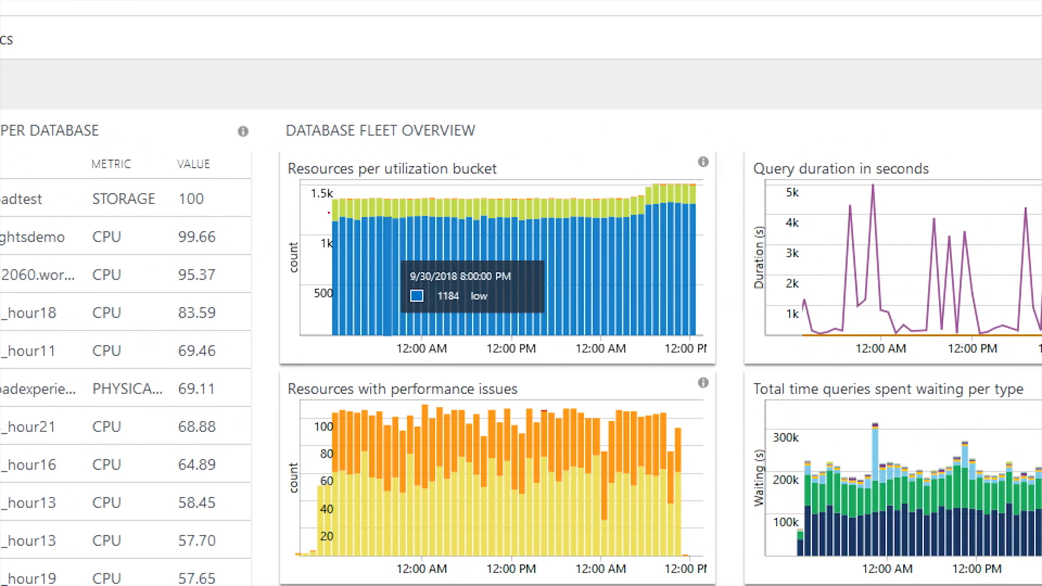
pyautogui.moveTo(404, 186); pyautogui.dragTo(441, 185)
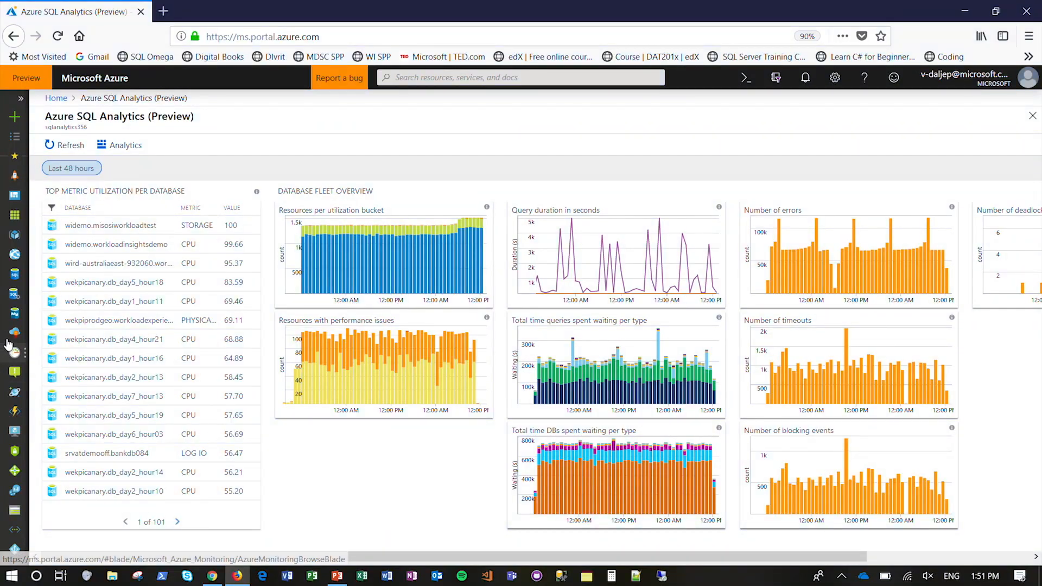
# - Open the diagnostic settings of the bonova SQL database
pyautogui.click(13, 295)
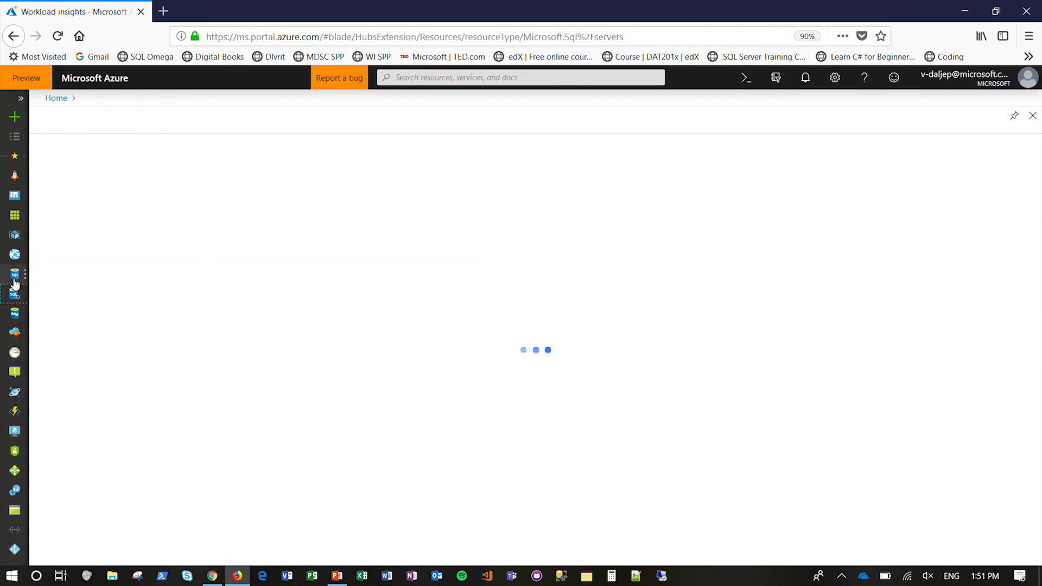
pyautogui.click(15, 277)
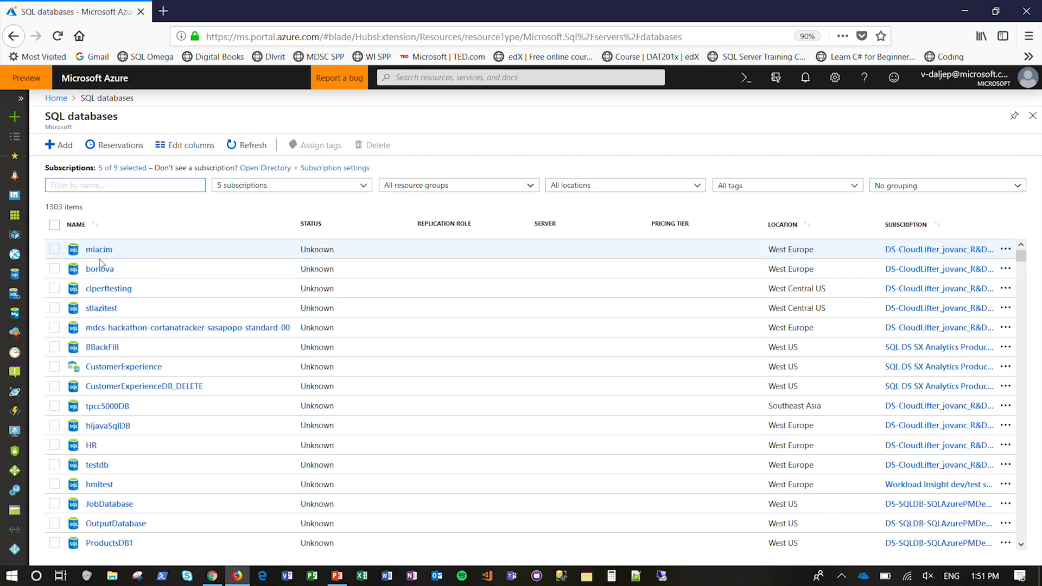
pyautogui.click(100, 269)
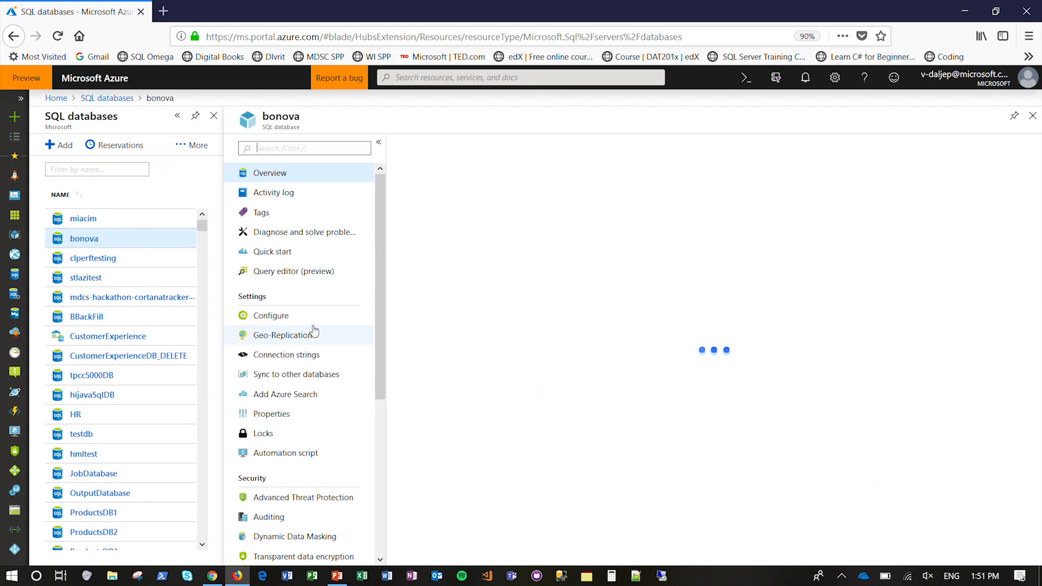
pyautogui.moveTo(382, 269); pyautogui.dragTo(274, 494)
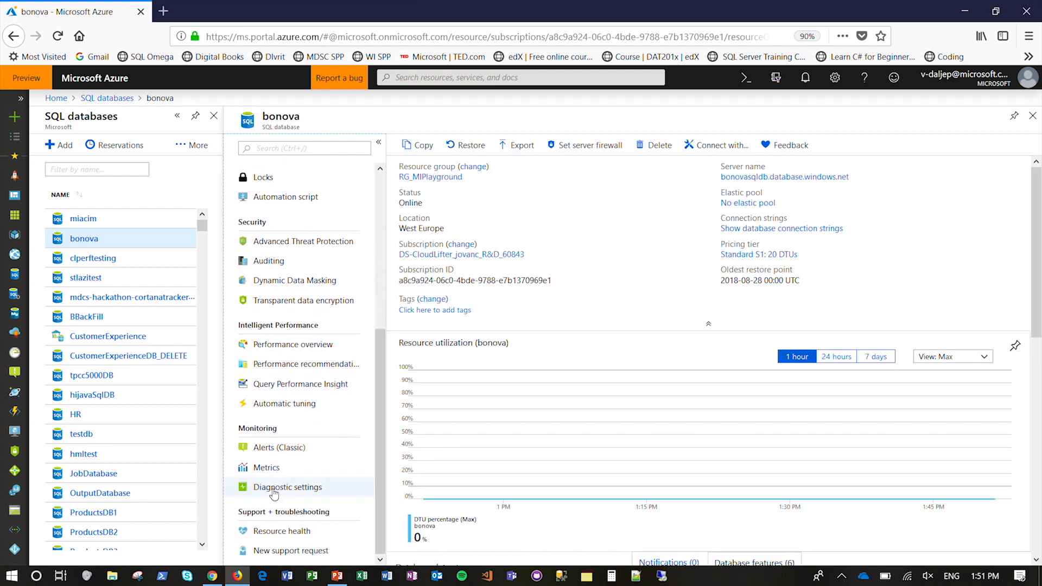
pyautogui.click(274, 491)
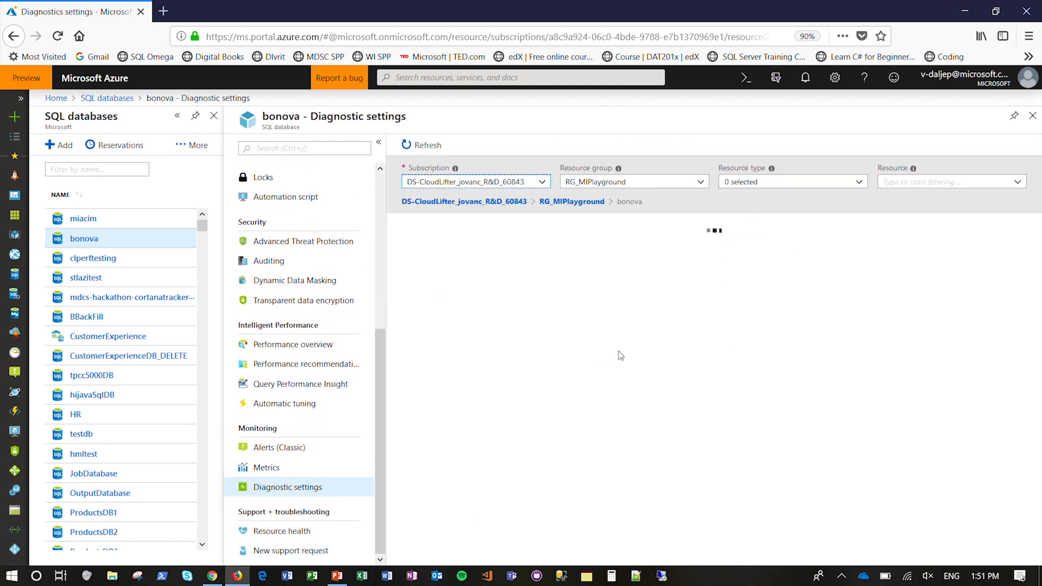
# - Start a new diagnostic setting, enable sending to Log Analytics and open the Log Analytics configuration
pyautogui.click(448, 230)
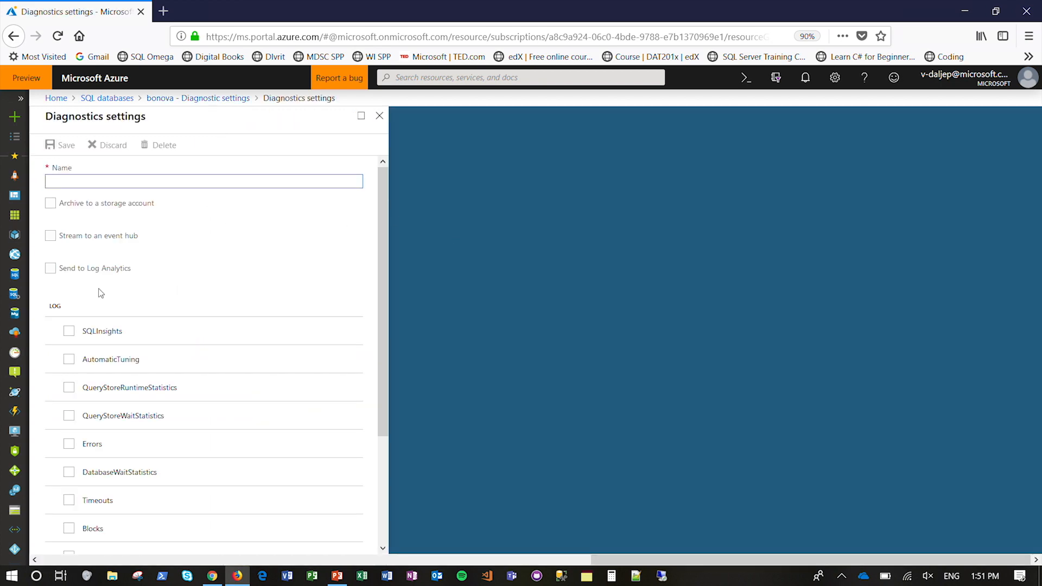
pyautogui.click(50, 268)
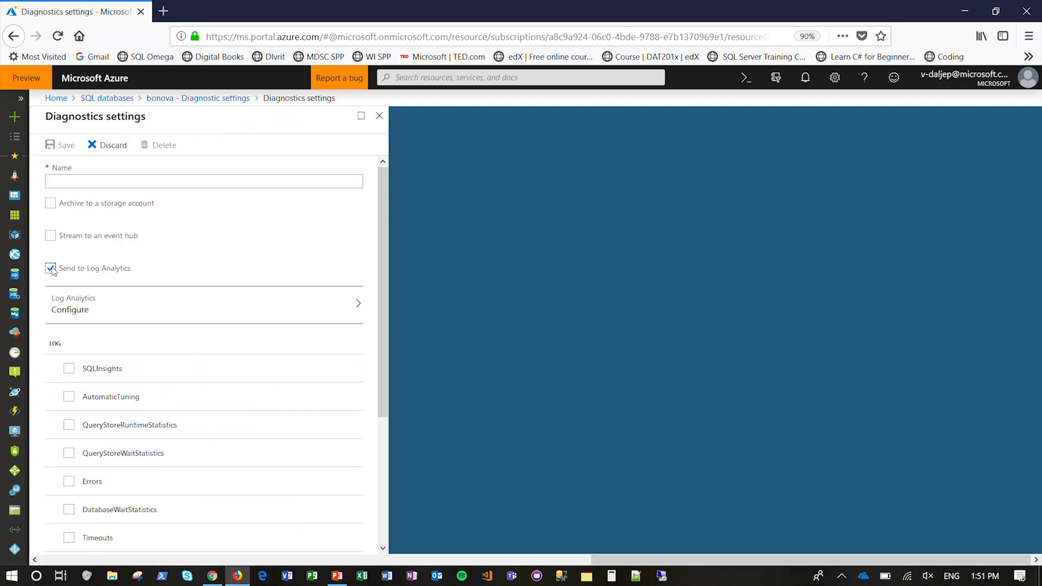
pyautogui.click(87, 309)
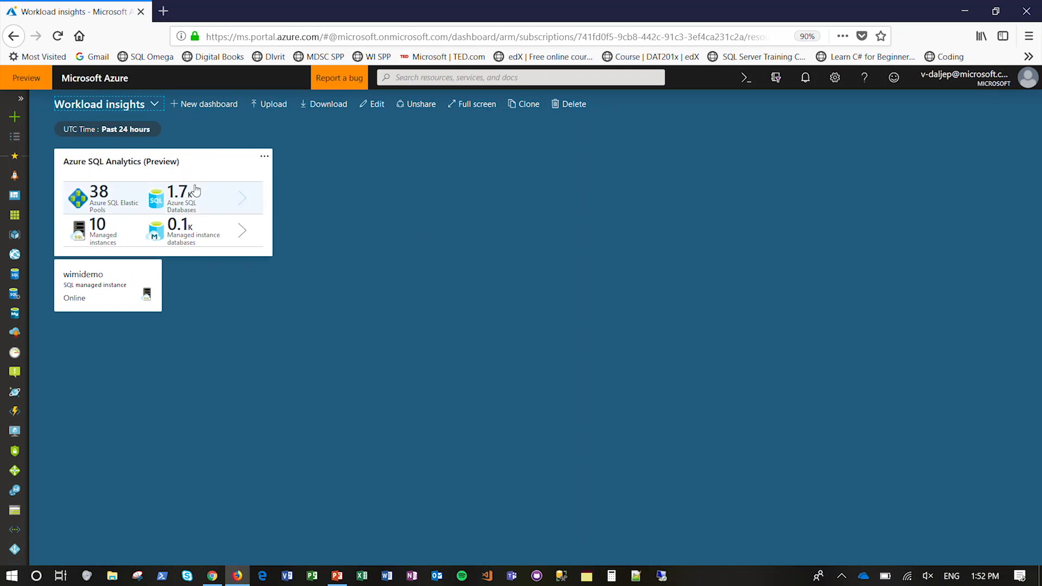
# - Open the Azure SQL Analytics database fleet overview for Azure SQL databases and dismiss the volume mixer
pyautogui.click(196, 190)
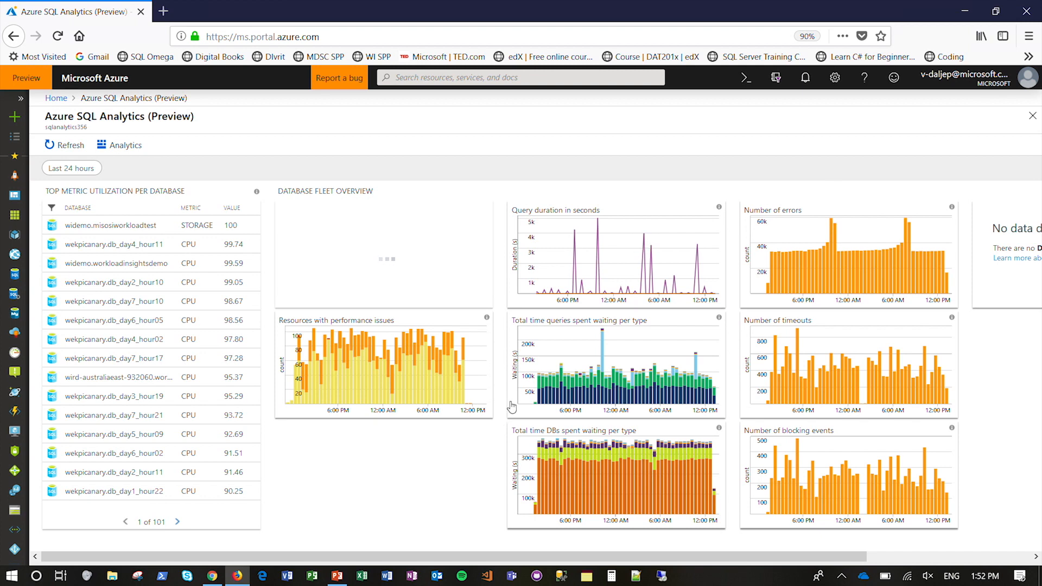
pyautogui.press('super+1')
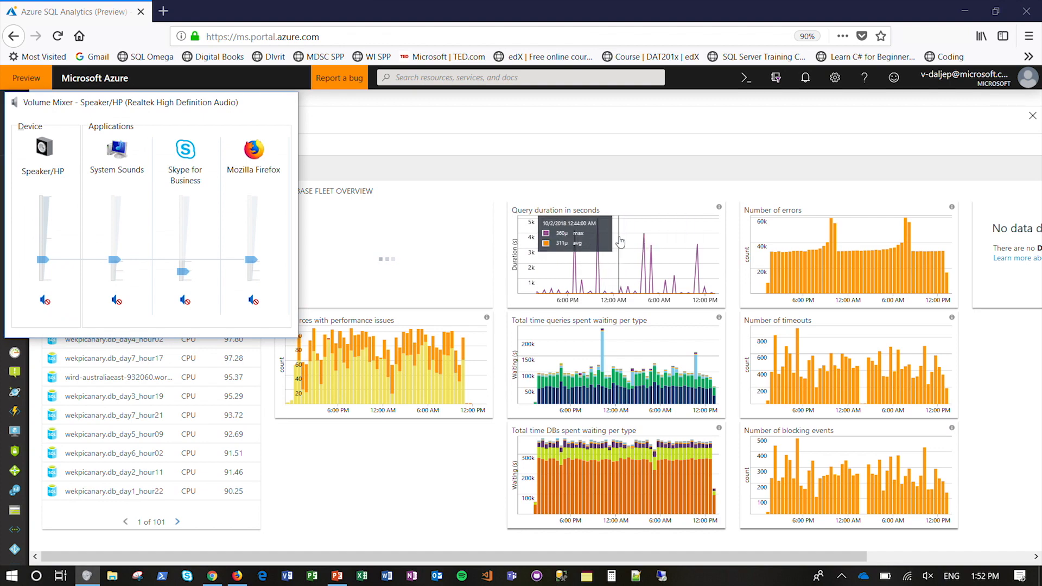
pyautogui.click(621, 240)
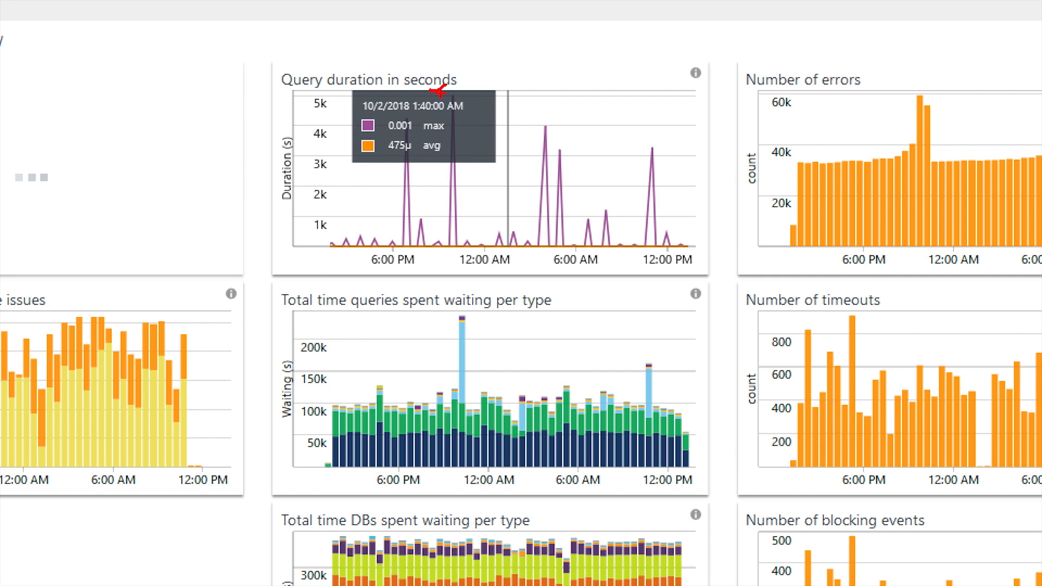
pyautogui.moveTo(301, 86); pyautogui.dragTo(328, 90)
pyautogui.moveTo(786, 91); pyautogui.dragTo(807, 91)
pyautogui.moveTo(827, 308); pyautogui.dragTo(869, 310)
pyautogui.moveTo(459, 307); pyautogui.dragTo(507, 314)
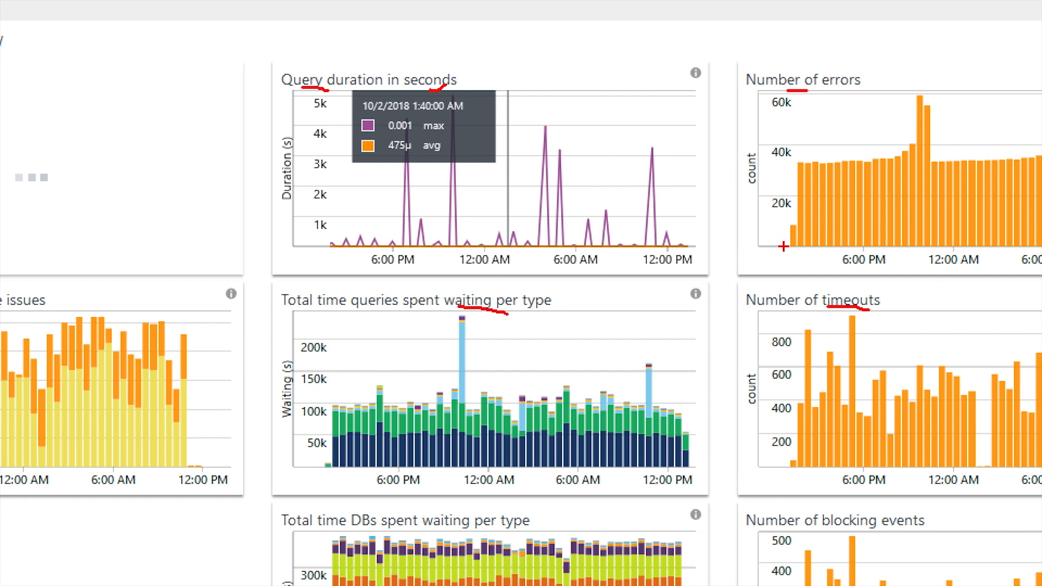
pyautogui.moveTo(833, 535); pyautogui.dragTo(871, 535)
pyautogui.press('Escape')
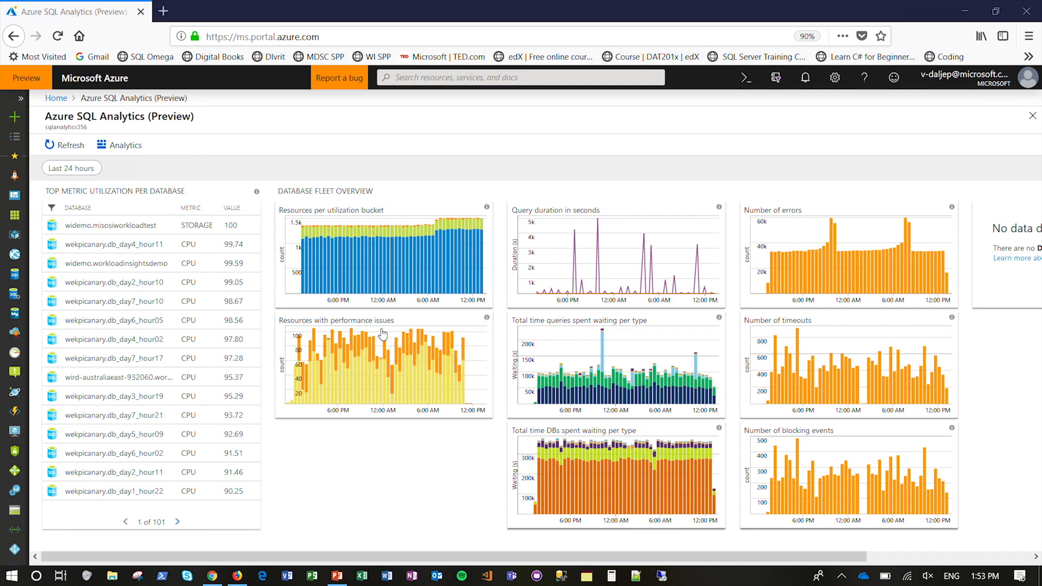
# - Open the insights for resources with performance issues and review the elastic pools' impact counts
pyautogui.click(382, 333)
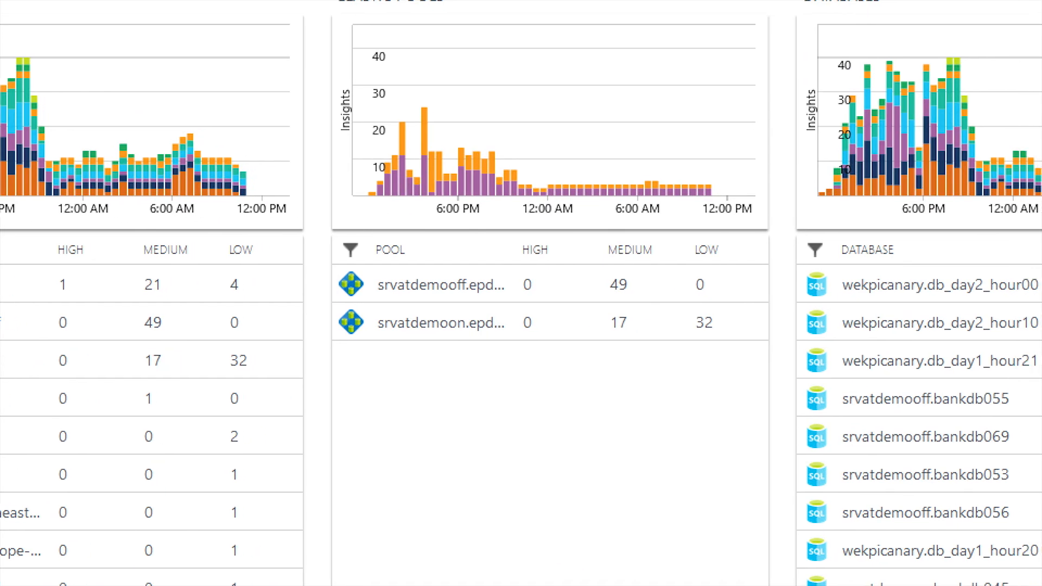
pyautogui.moveTo(606, 296); pyautogui.dragTo(631, 296)
pyautogui.moveTo(612, 340); pyautogui.dragTo(638, 340)
pyautogui.moveTo(700, 335); pyautogui.dragTo(720, 335)
pyautogui.press('Escape')
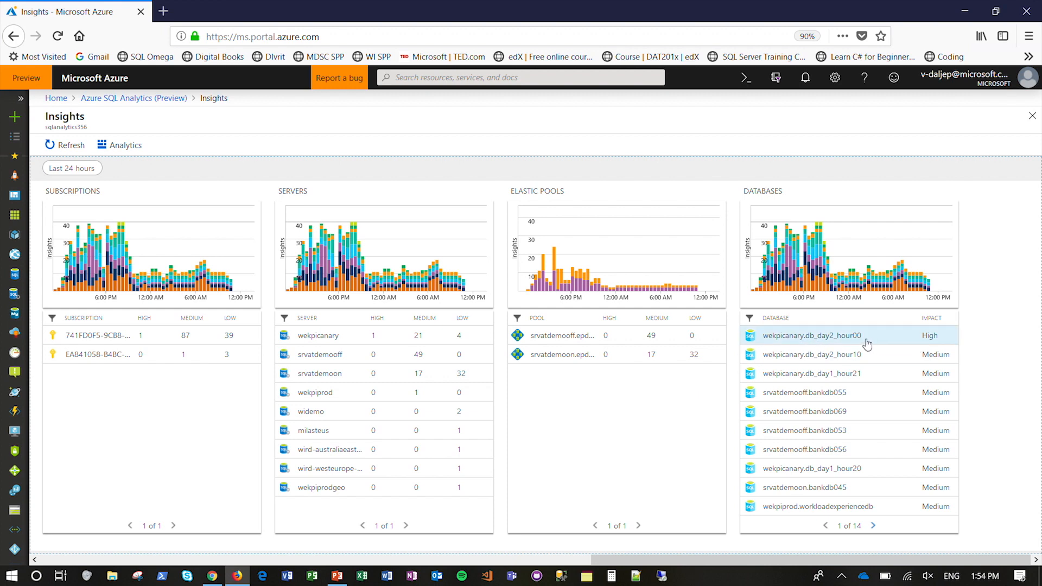
# - Open the high-impact database wekpicanary.db_day2_hour00 and examine its query durations, LCK_M_X wait and insights summary
pyautogui.click(934, 341)
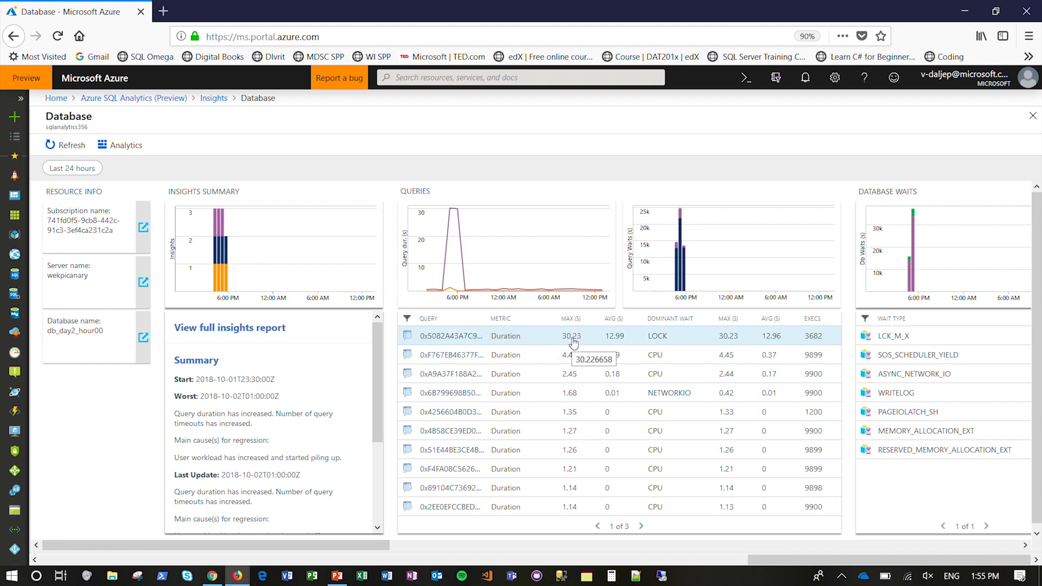
pyautogui.moveTo(452, 212)
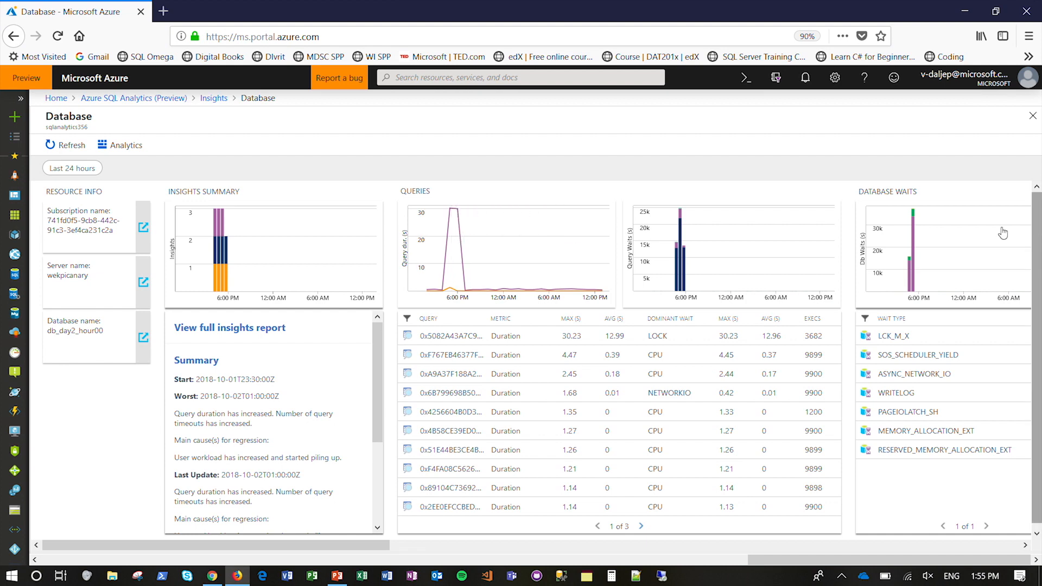
pyautogui.click(907, 335)
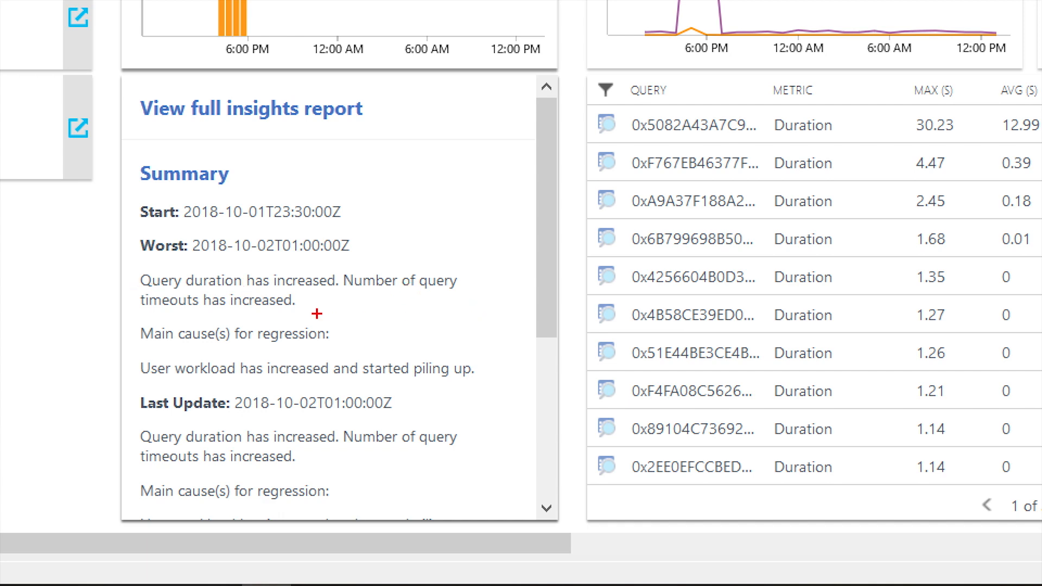
pyautogui.moveTo(198, 374); pyautogui.dragTo(227, 374)
pyautogui.moveTo(429, 380); pyautogui.dragTo(469, 369)
pyautogui.press('Escape')
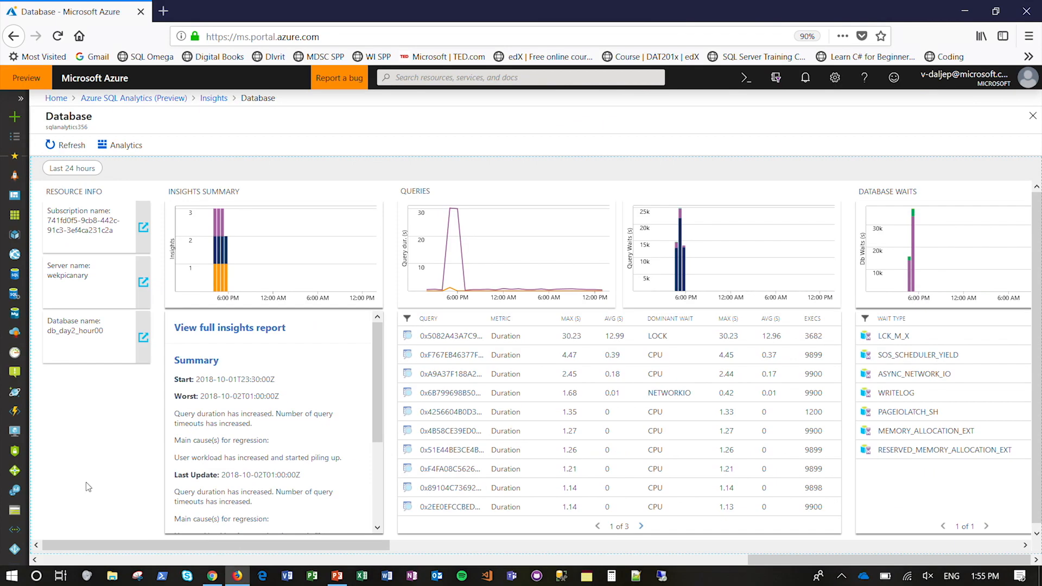
# - Open the full insights report and show the query details of 0x5082A43A7C972CD2, the item with the highest impact
pyautogui.click(220, 330)
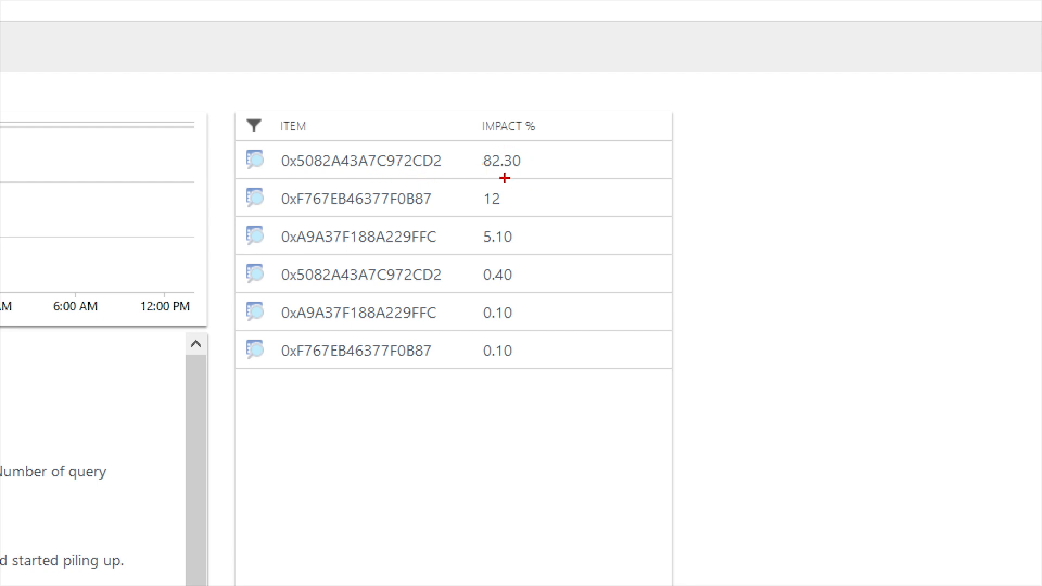
pyautogui.moveTo(485, 173); pyautogui.dragTo(511, 175)
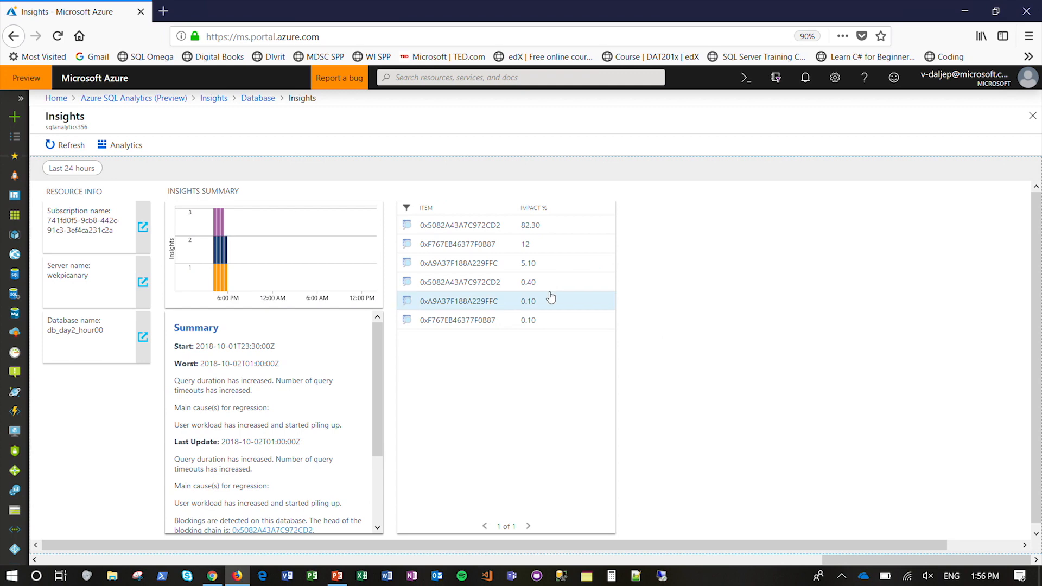
pyautogui.click(516, 230)
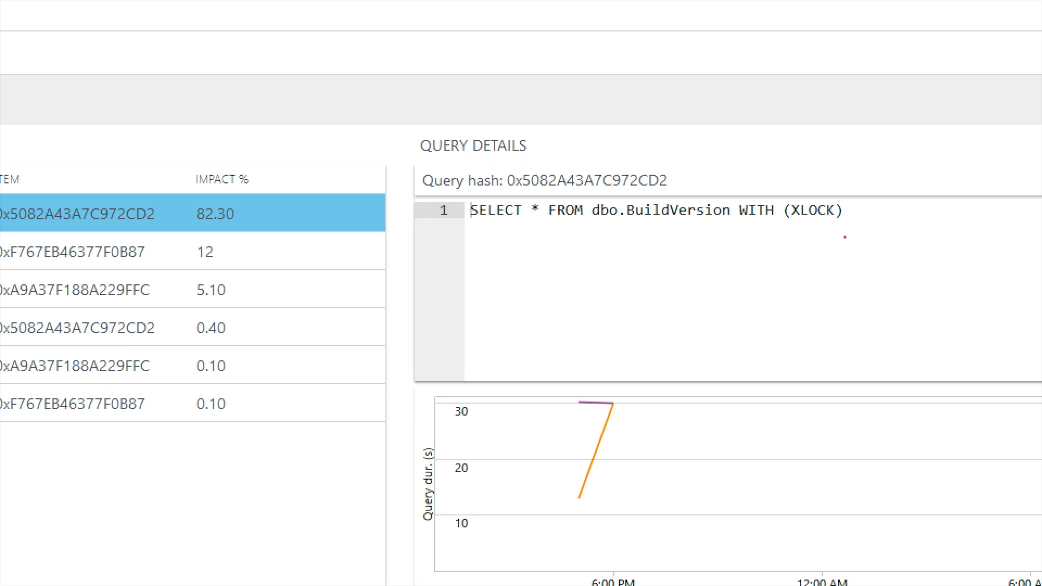
pyautogui.moveTo(780, 219); pyautogui.dragTo(859, 222)
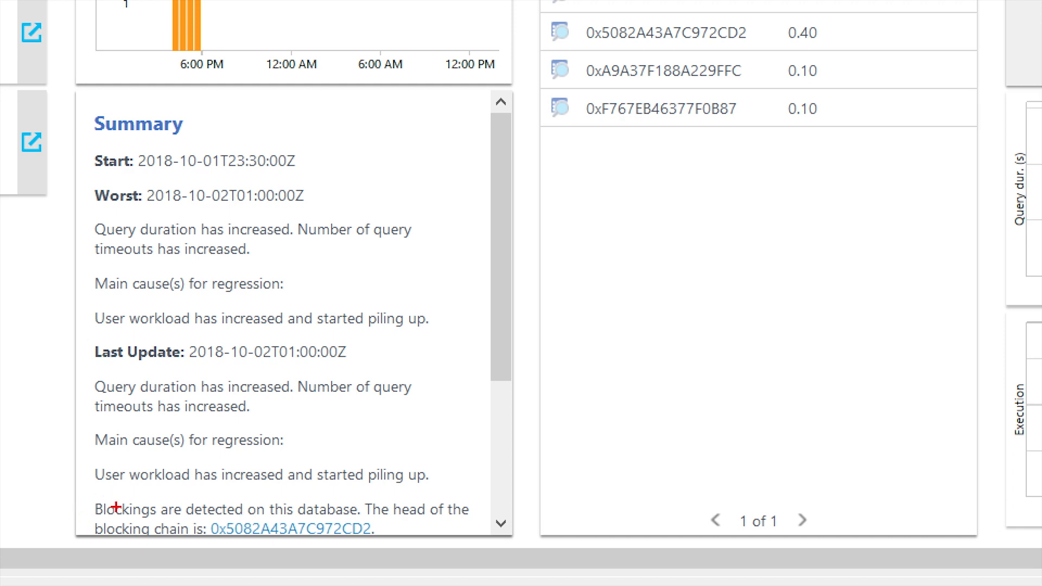
# - Review the blocking chain note in the insights summary and select the 0.40 impact entry for query 0x5082A43A7C972CD2
pyautogui.moveTo(94, 519); pyautogui.dragTo(165, 518)
pyautogui.moveTo(211, 538); pyautogui.dragTo(314, 540)
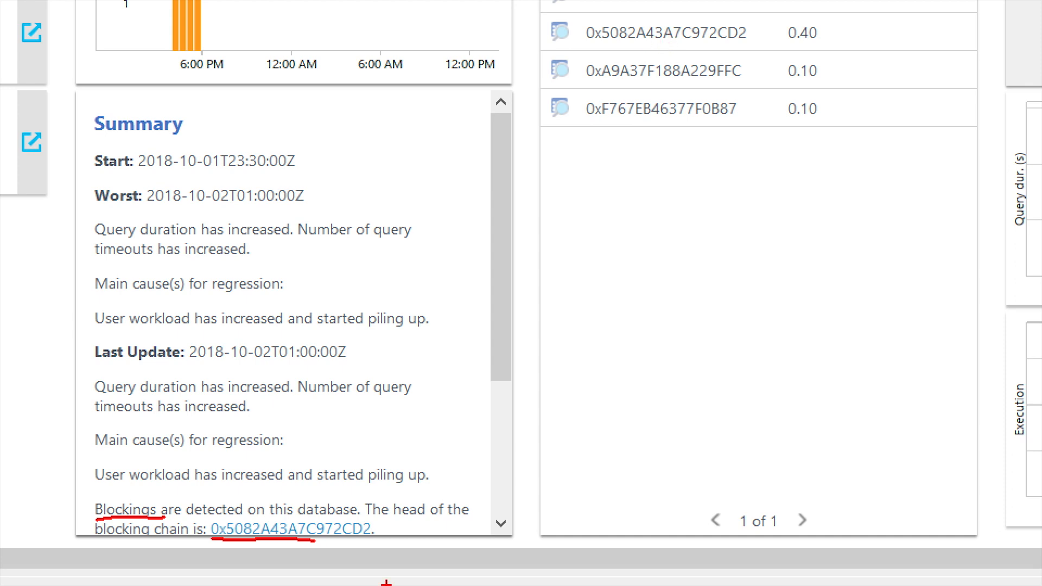
pyautogui.moveTo(722, 45); pyautogui.dragTo(756, 44)
pyautogui.press('Escape')
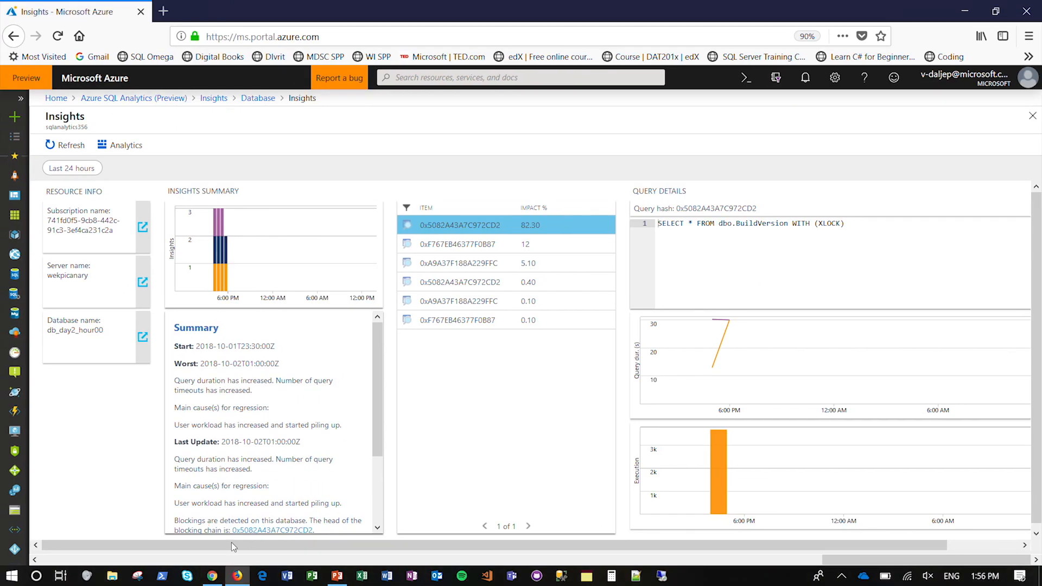
pyautogui.click(488, 286)
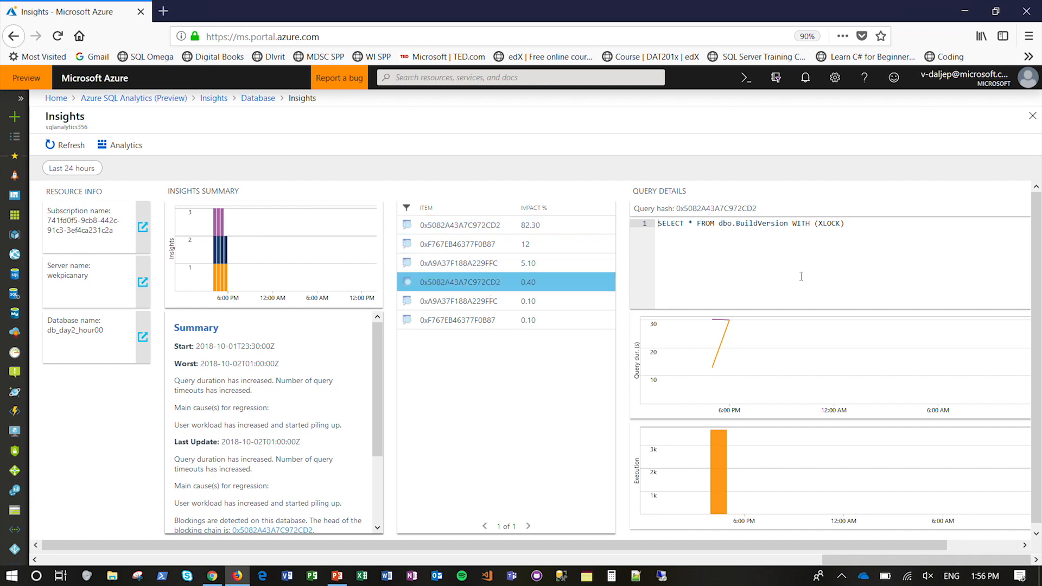